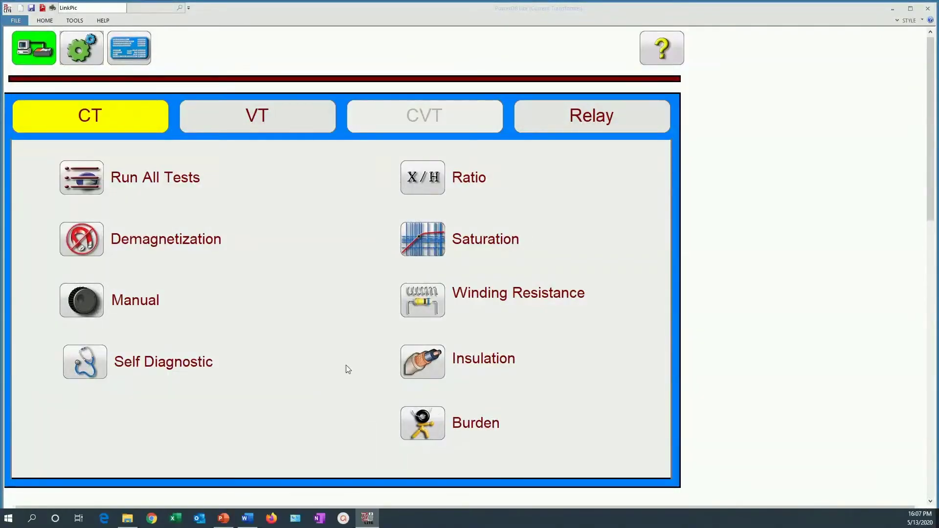
In the CT1 nameplate, set Protection class C800 with 75 VA burden and power factor 0.5
{"action": "left_click", "coordinate": [128, 48]}
{"action": "left_click", "coordinate": [140, 25]}
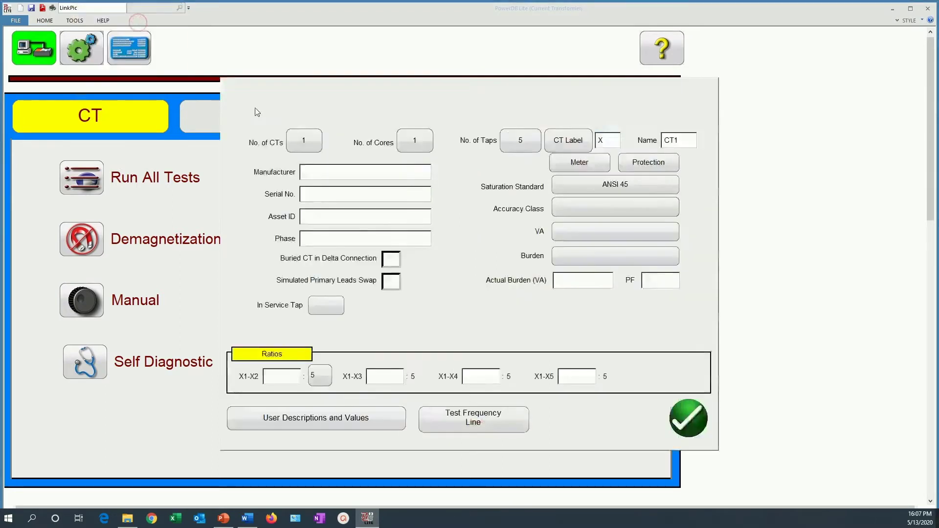
{"action": "left_click", "coordinate": [653, 169]}
{"action": "left_click", "coordinate": [631, 208]}
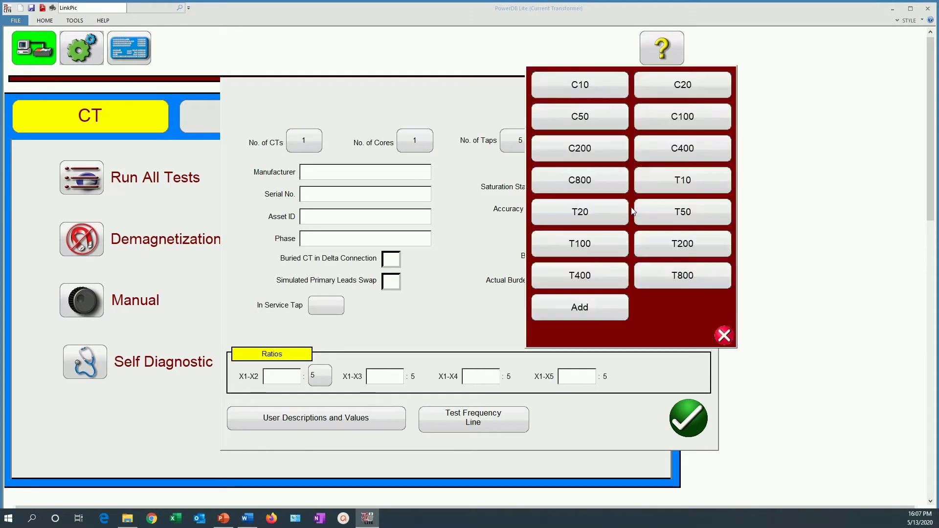
{"action": "left_click", "coordinate": [610, 185]}
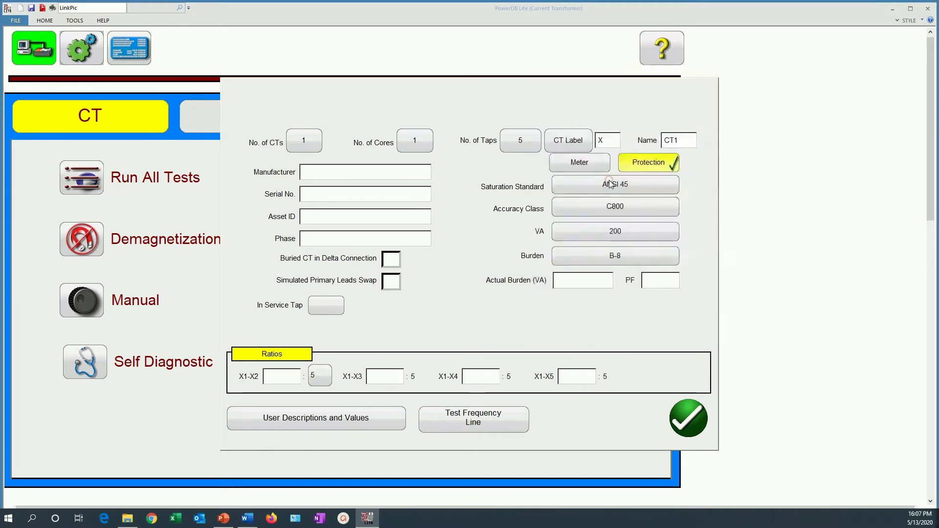
{"action": "left_click", "coordinate": [587, 286]}
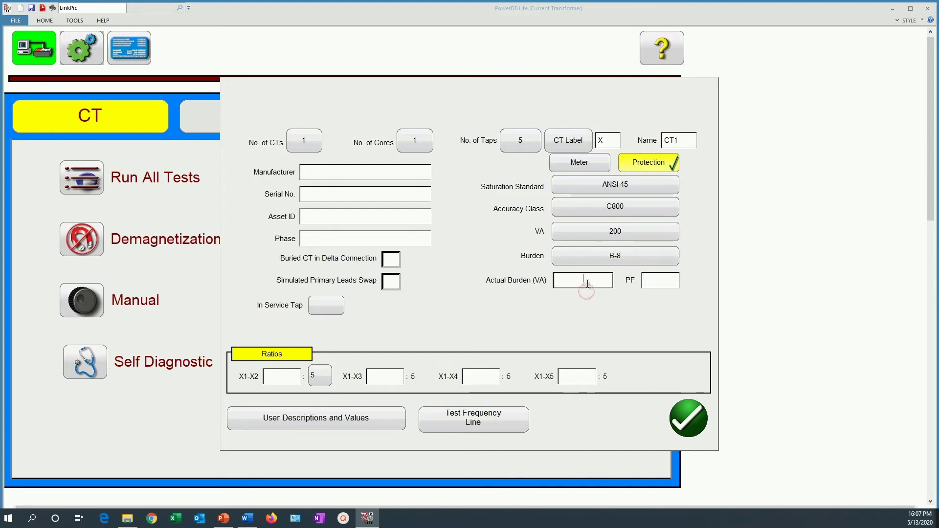
{"action": "type", "text": "75"}
{"action": "left_click", "coordinate": [665, 279]}
{"action": "type", "text": "0"}
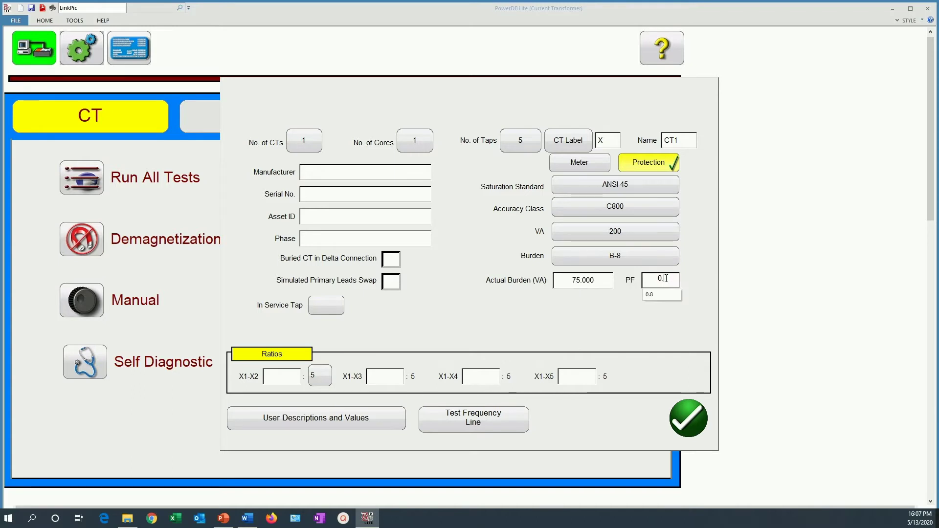
{"action": "type", "text": ".5"}
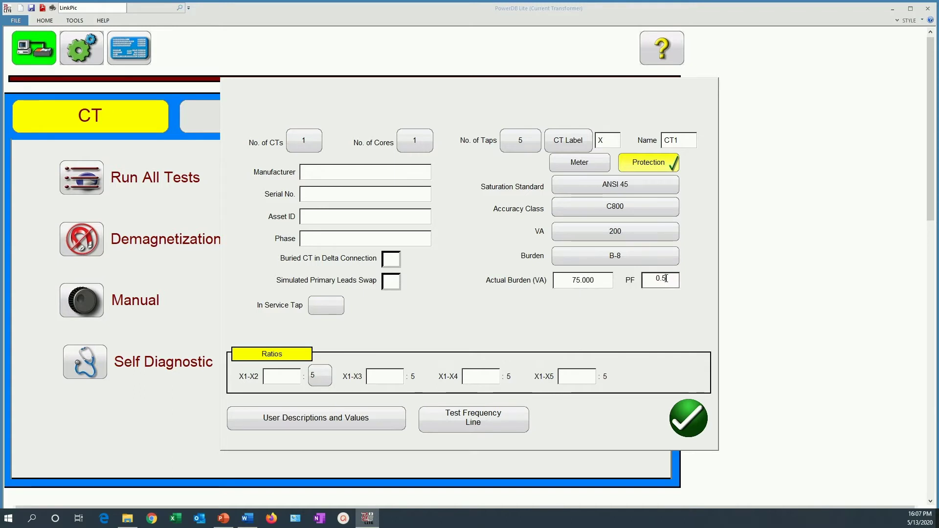
Enter tap ratios 500, 2000, 3000 and 4000 to 5 and confirm the nameplate
{"action": "left_click", "coordinate": [274, 377]}
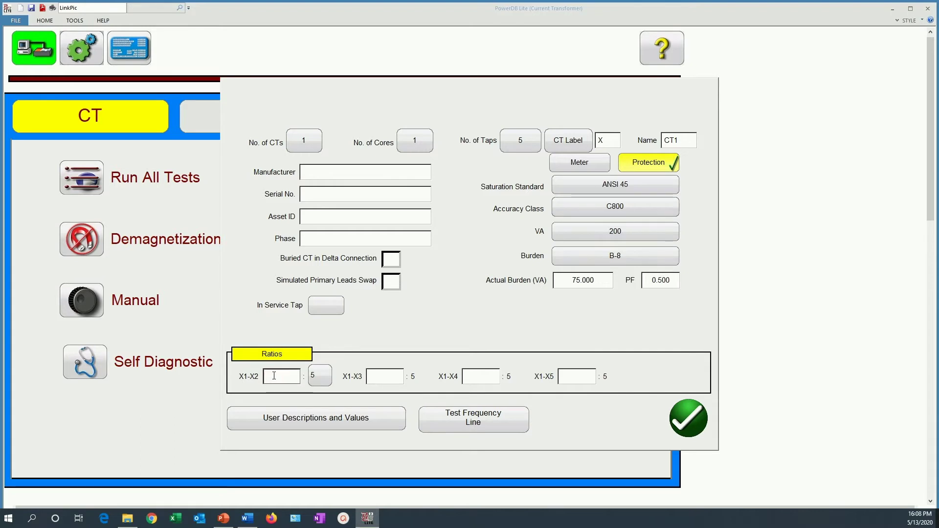
{"action": "type", "text": "500"}
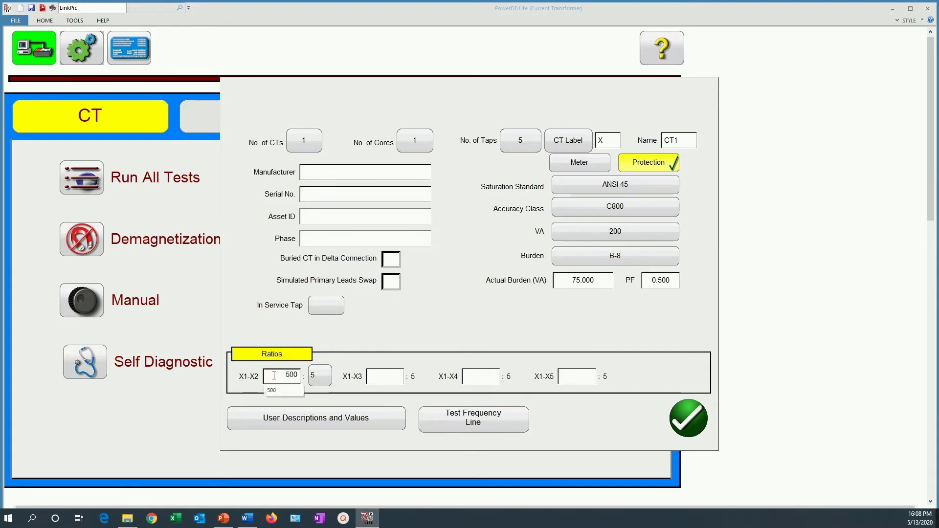
{"action": "left_click", "coordinate": [386, 373]}
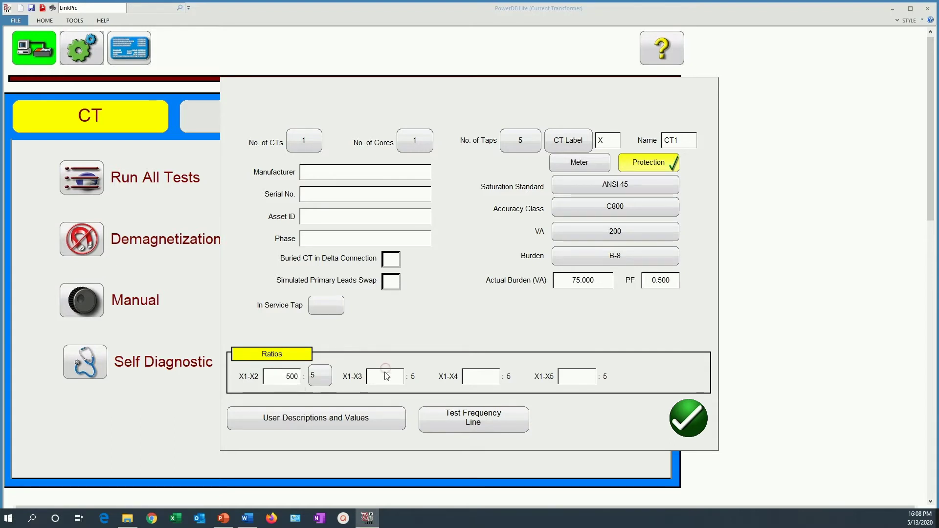
{"action": "type", "text": "2000"}
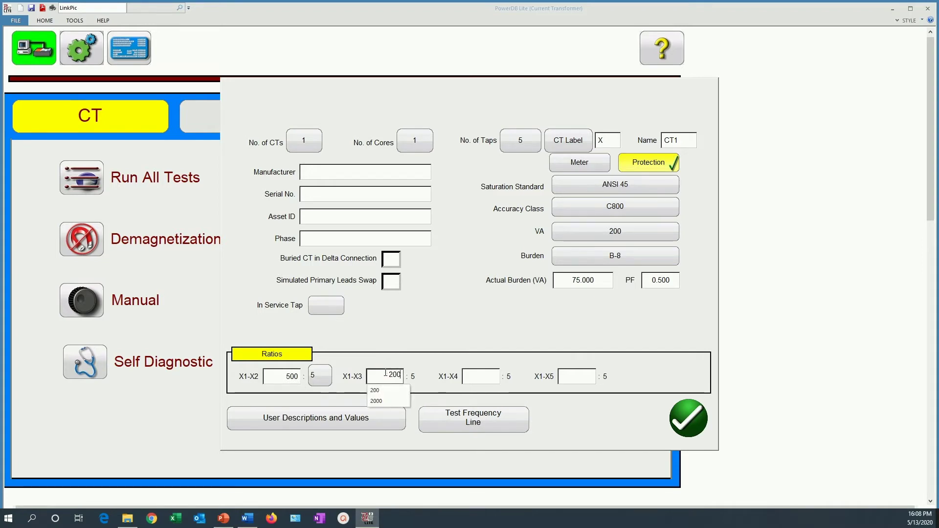
{"action": "left_click", "coordinate": [485, 374]}
{"action": "type", "text": "3,000"}
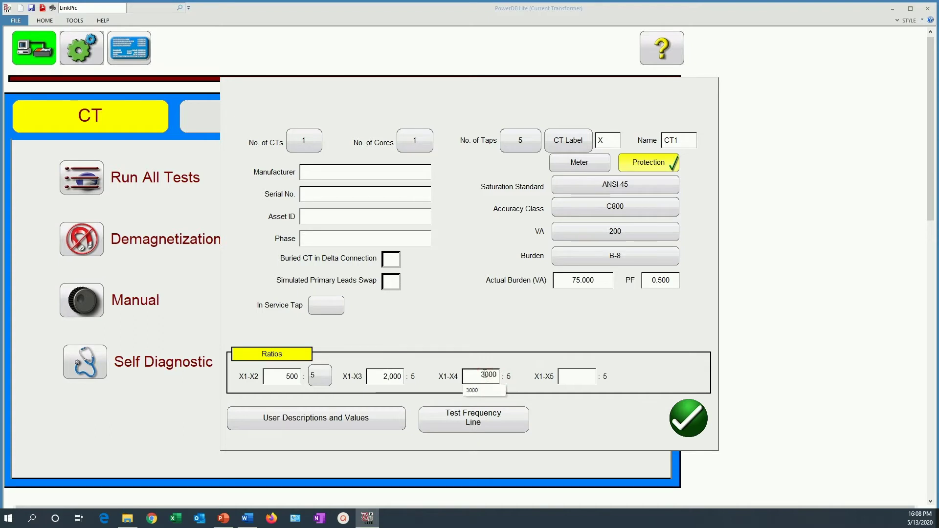
{"action": "left_click", "coordinate": [566, 381]}
{"action": "type", "text": "4000"}
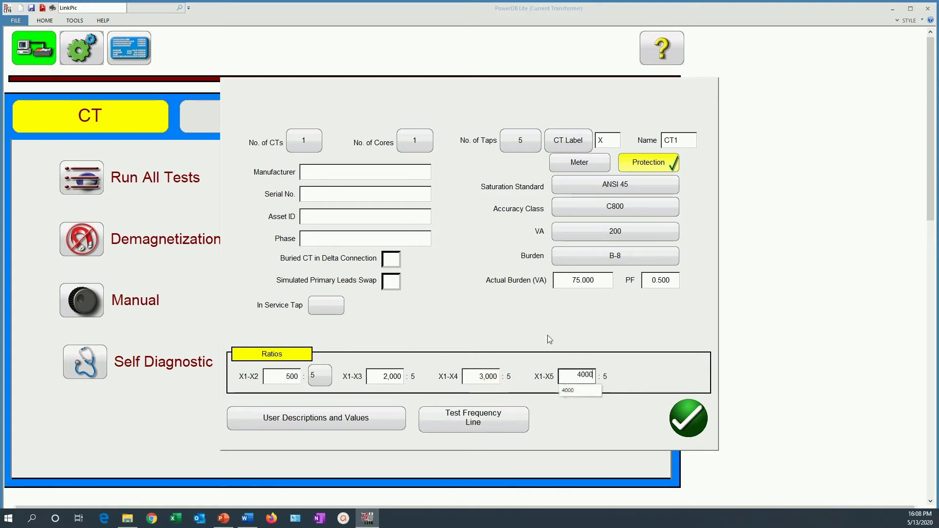
{"action": "key", "text": "Tab"}
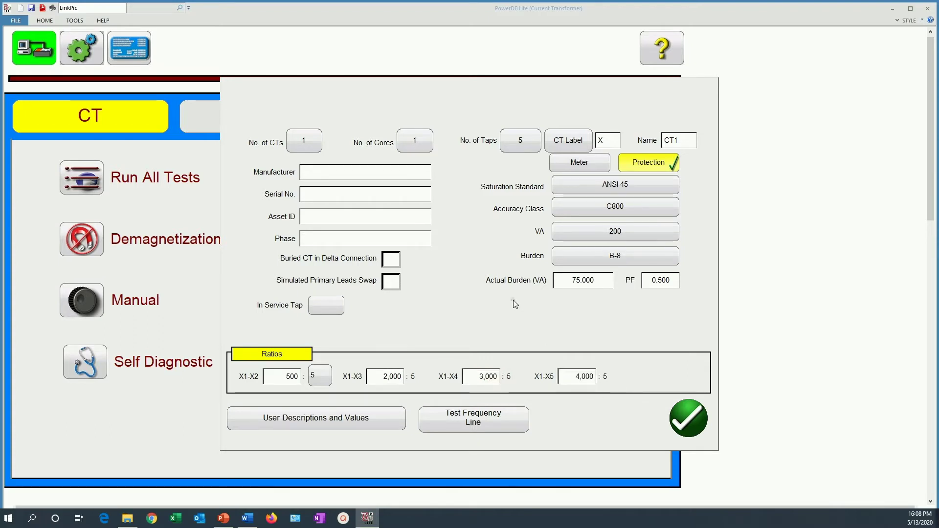
{"action": "left_click", "coordinate": [689, 419]}
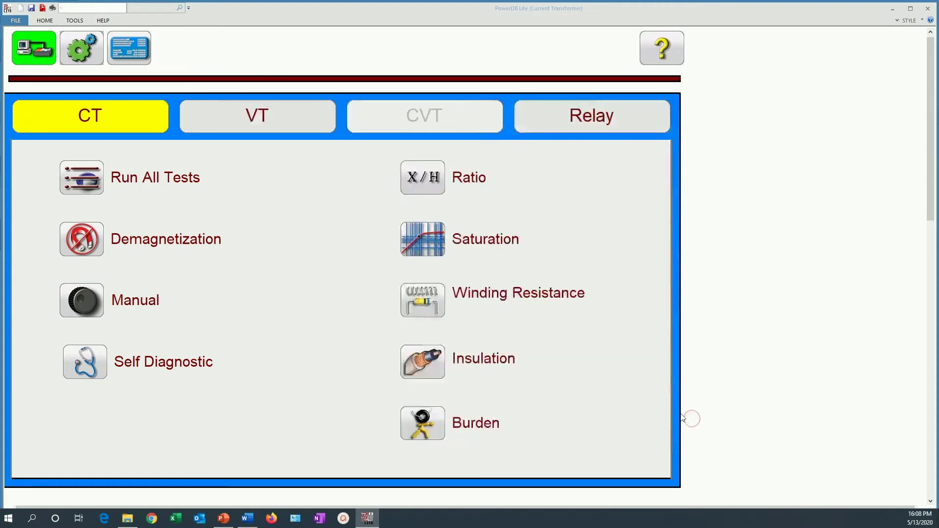
Open the Burden test and set its test current to 5A
{"action": "left_click", "coordinate": [423, 422]}
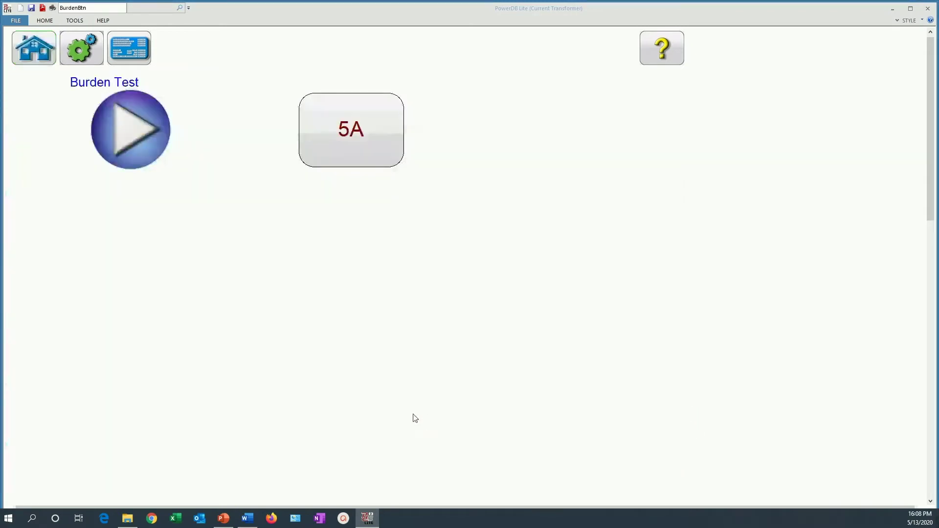
{"action": "left_click", "coordinate": [324, 133]}
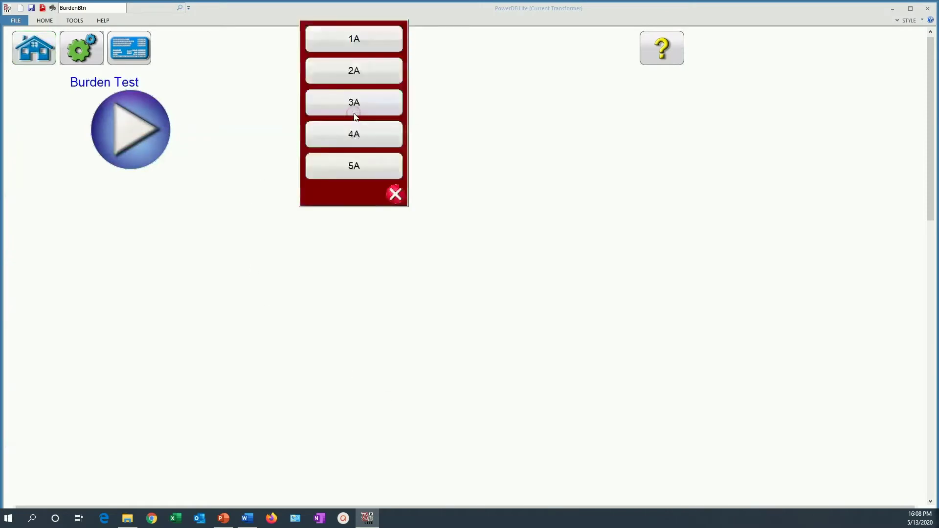
{"action": "left_click", "coordinate": [359, 169]}
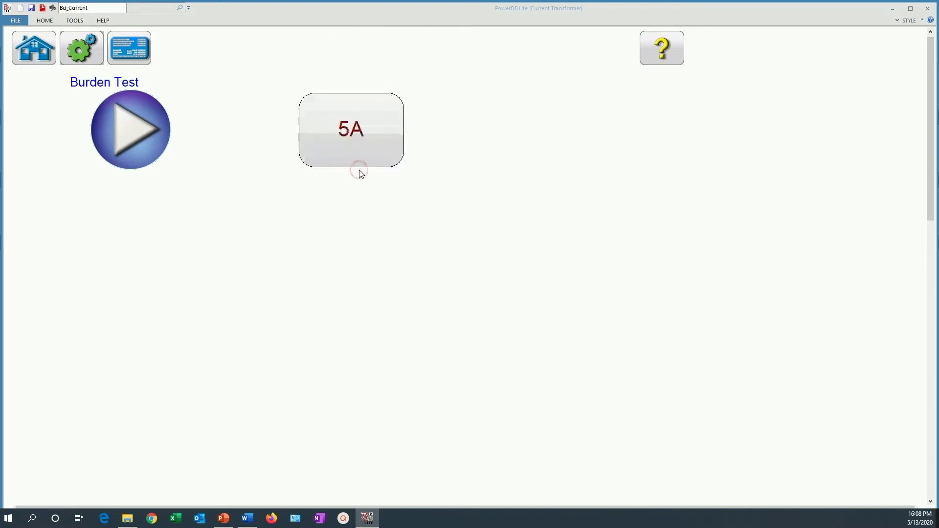
Start the Burden Test setup to show the MRCT wiring diagram
{"action": "left_click", "coordinate": [137, 125]}
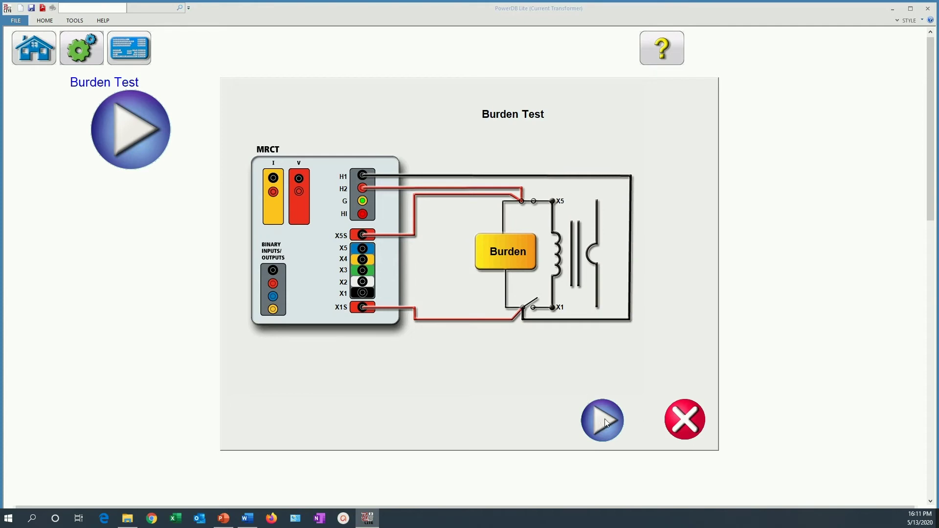
Run the burden test to get 4.989881 A, 2.0854 VA, PF 0.50 results
{"action": "left_click", "coordinate": [605, 422]}
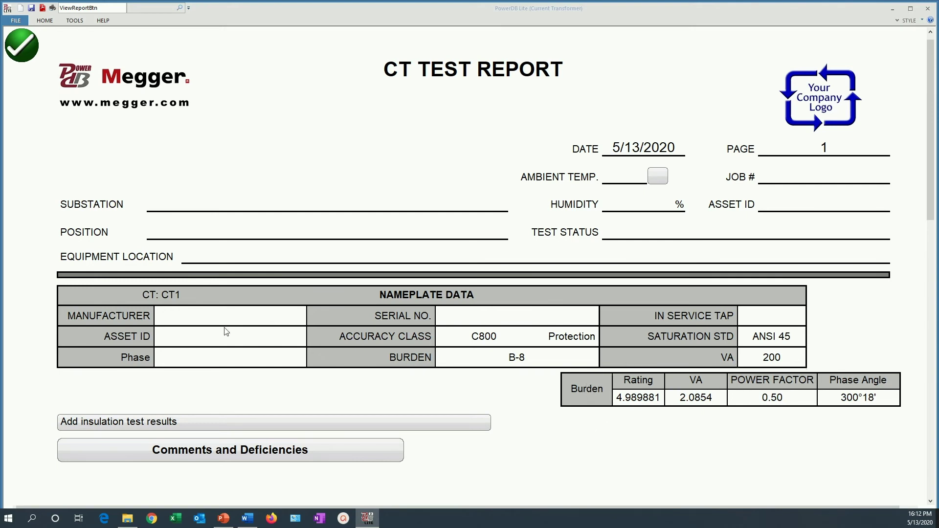
Fill the header with substation 'Substation Demo' and position 'Position Demo'
{"action": "left_click", "coordinate": [218, 210]}
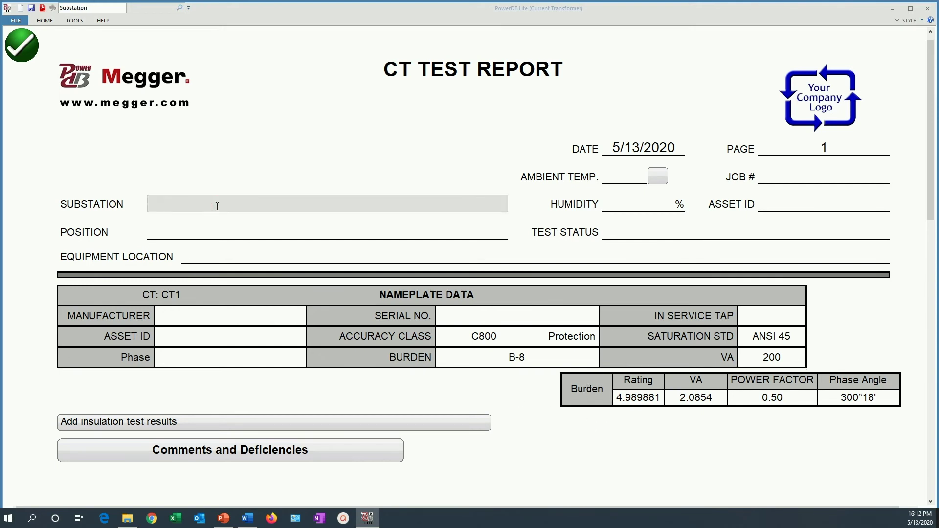
{"action": "type", "text": "Substation Demo"}
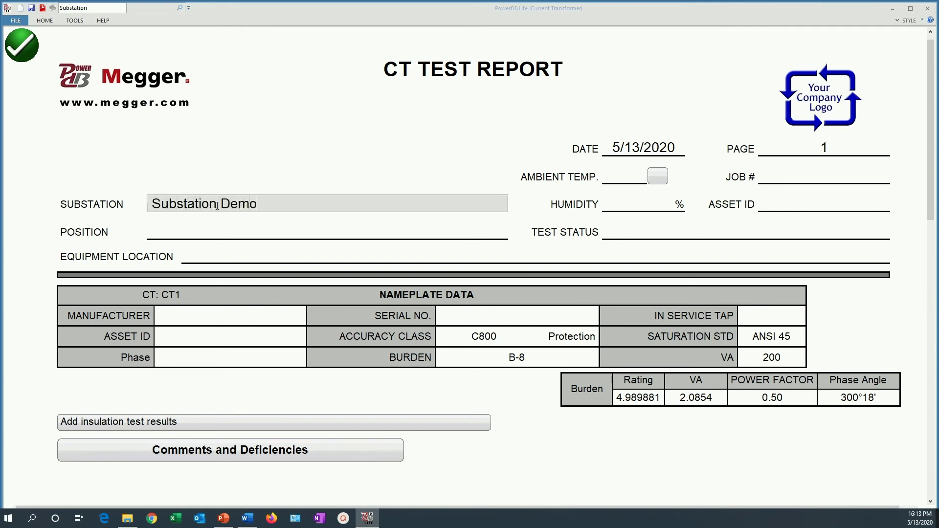
{"action": "key", "text": "Tab"}
{"action": "type", "text": "P"}
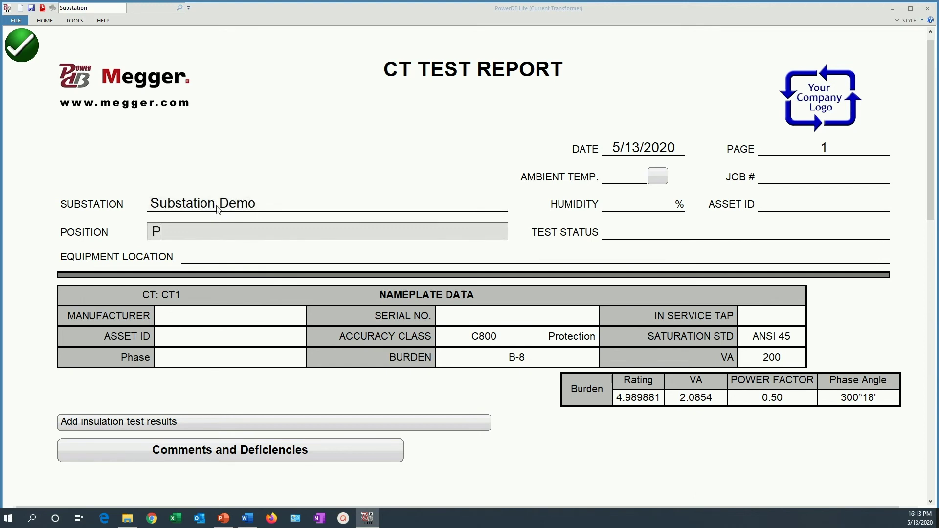
{"action": "type", "text": "osition Demo"}
Set the report's test status to Pass
{"action": "left_click", "coordinate": [719, 233]}
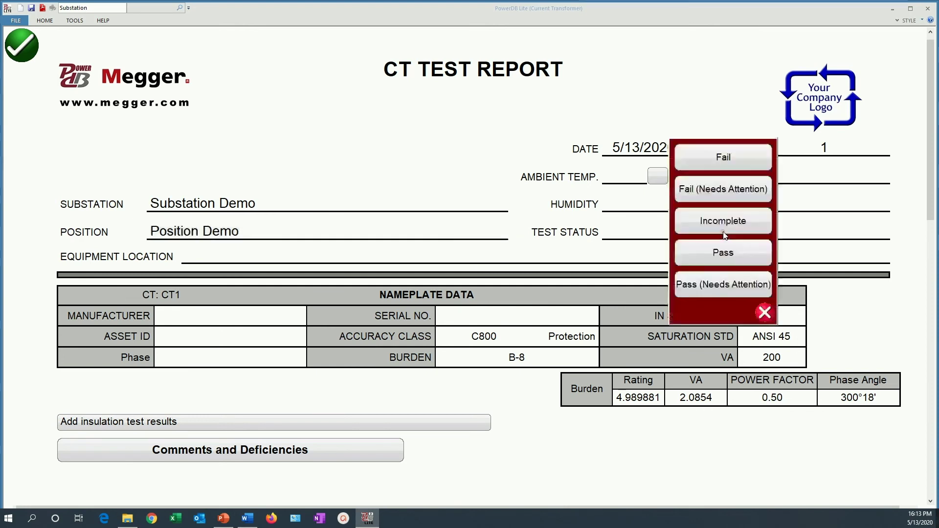
{"action": "left_click", "coordinate": [723, 248]}
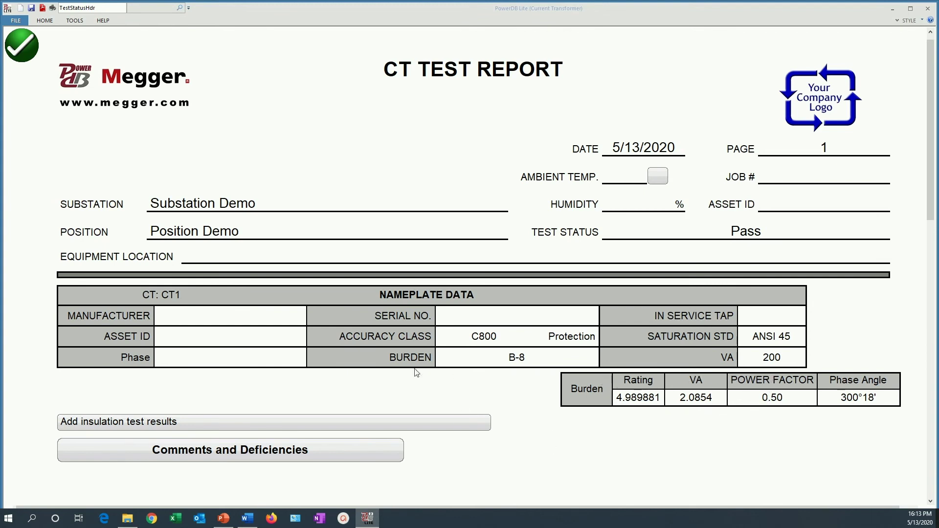
{"action": "left_click", "coordinate": [246, 319]}
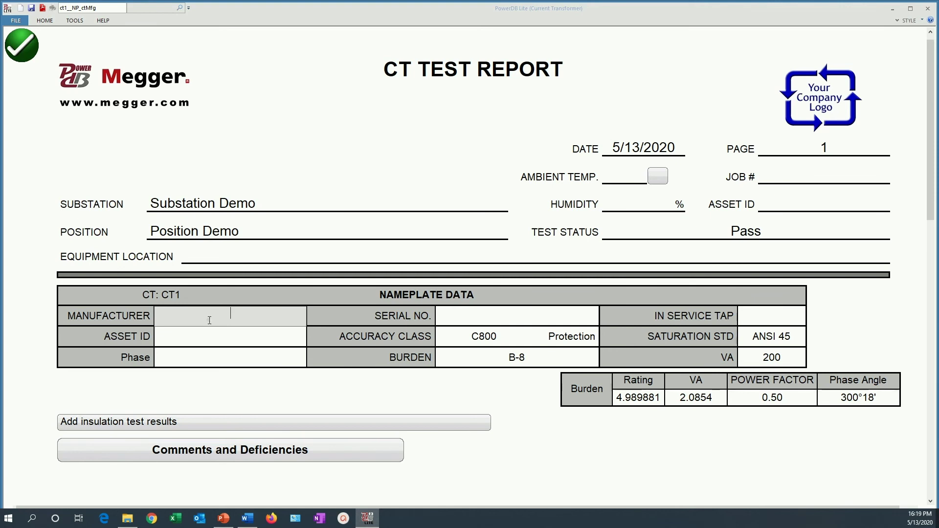
Enter nameplate manufacturer 'CT Manufacturer', asset ID 'ID', phase A and serial 12345
{"action": "left_click", "coordinate": [209, 319]}
{"action": "type", "text": "CT Manufacturer"}
{"action": "key", "text": "Tab"}
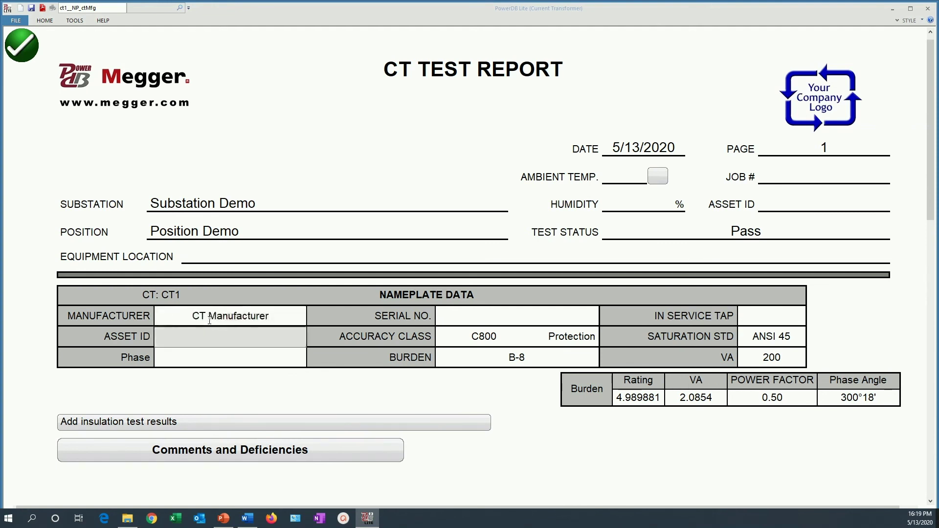
{"action": "type", "text": "ID"}
{"action": "key", "text": "Tab"}
{"action": "type", "text": "A"}
{"action": "left_click", "coordinate": [531, 313]}
{"action": "type", "text": "12345"}
Fill header location 'Where am I', humidity 93, temperature 25, a job number, and asset ID 'WhoamI'
{"action": "left_click", "coordinate": [220, 255]}
{"action": "type", "text": "Where am I93"}
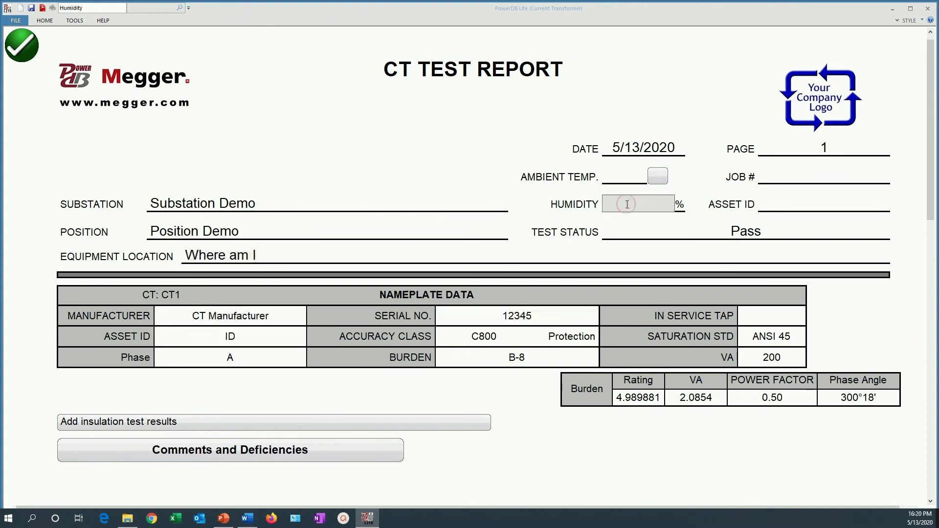
{"action": "left_click", "coordinate": [622, 176]}
{"action": "type", "text": "25"}
{"action": "left_click", "coordinate": [804, 179]}
{"action": "type", "text": "12345"}
{"action": "left_click", "coordinate": [829, 204]}
{"action": "type", "text": "WhoamI"}
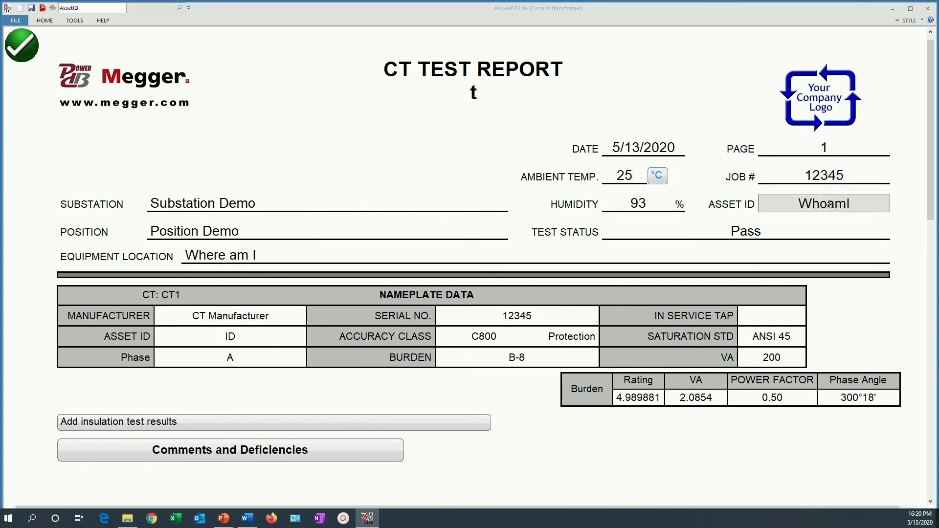